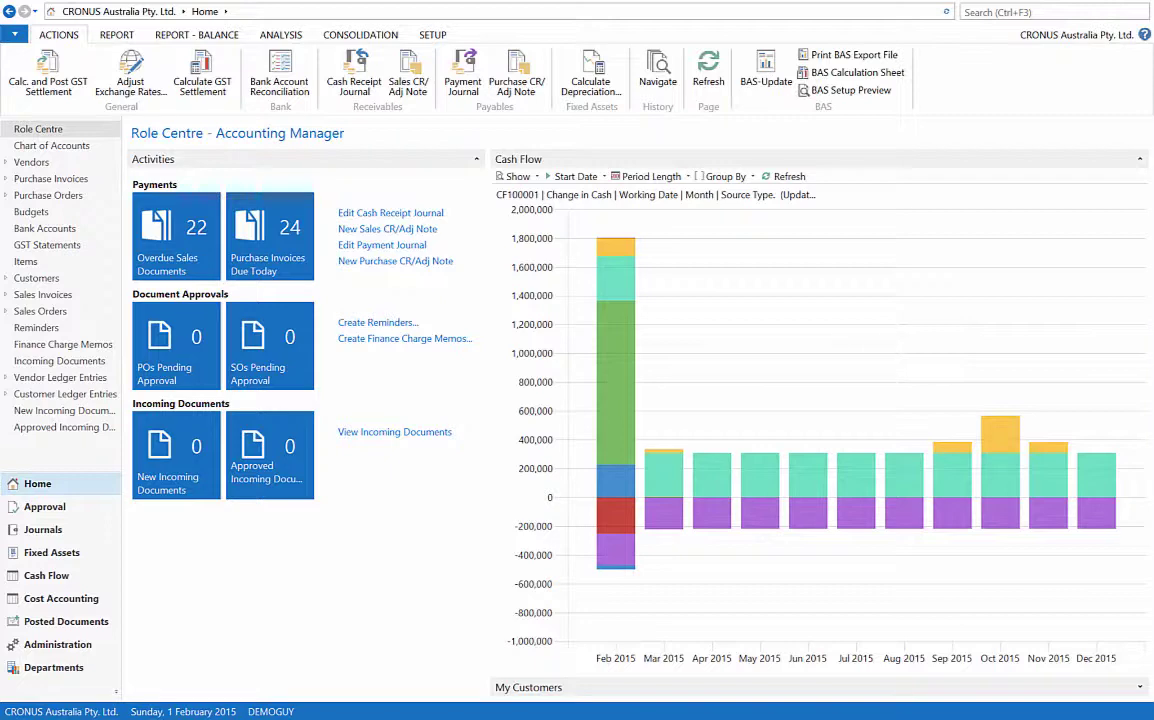
Preview the DEFAULT BAS setup with Open GST entries, Before and Within Period.
{"action": "left_click", "coordinate": [851, 90]}
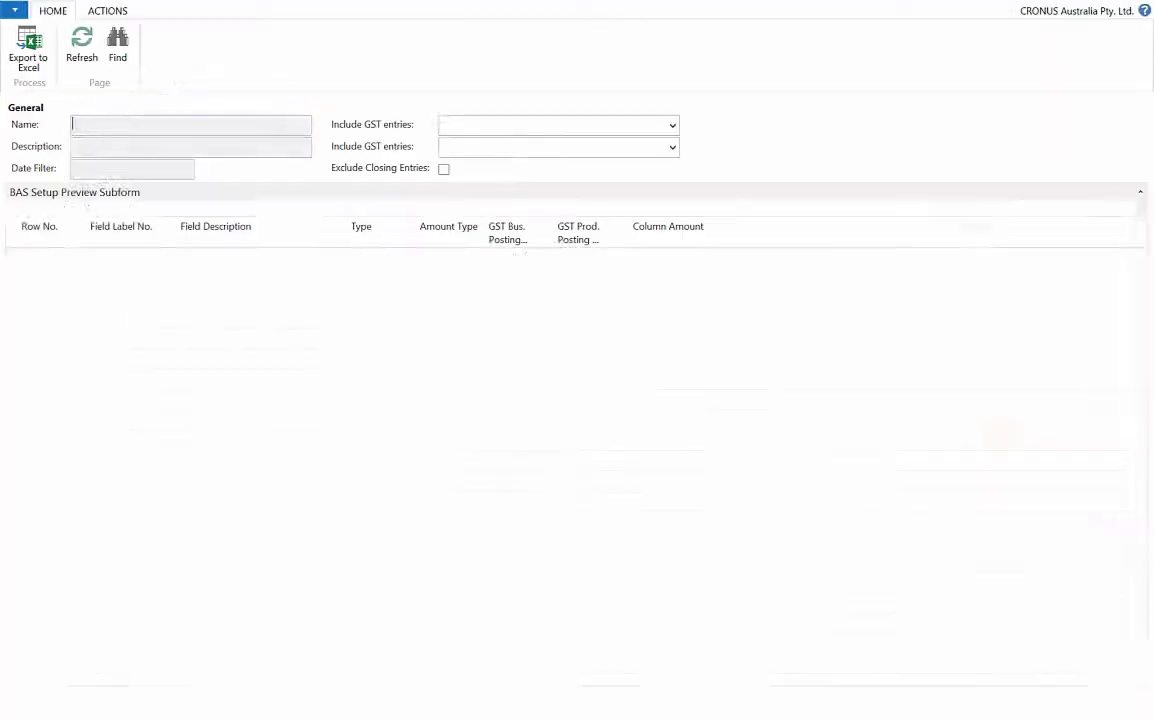
{"action": "left_click", "coordinate": [673, 147]}
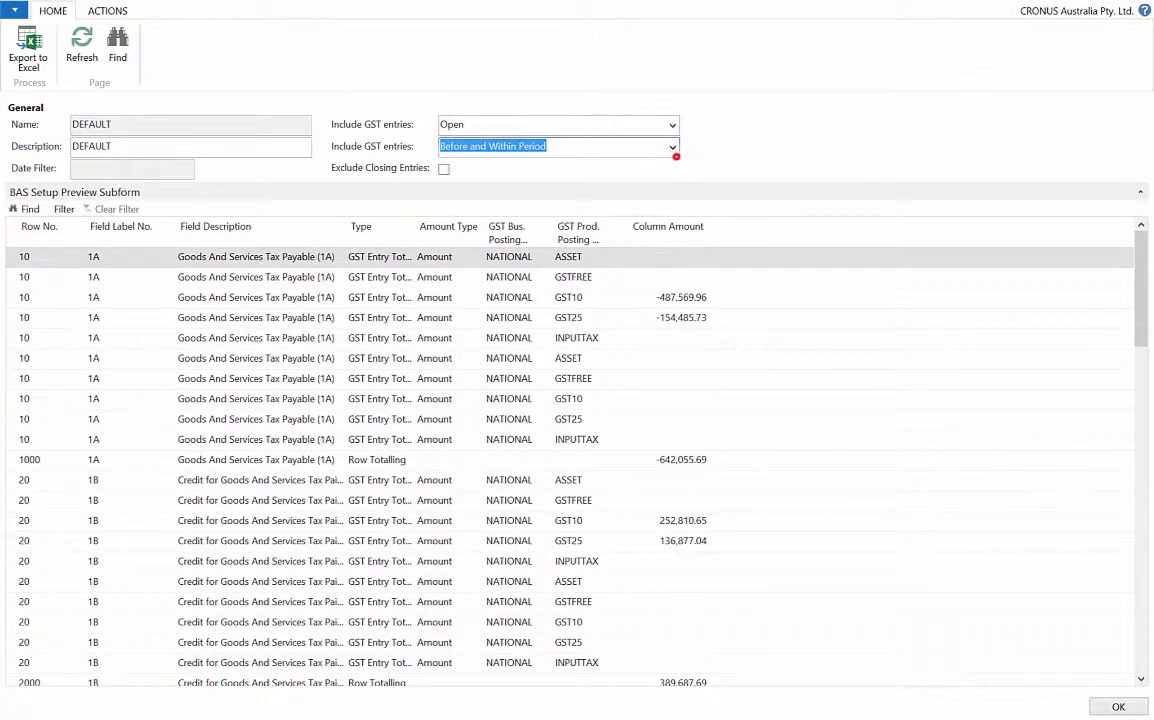
{"action": "left_click", "coordinate": [673, 157]}
{"action": "left_click", "coordinate": [673, 124]}
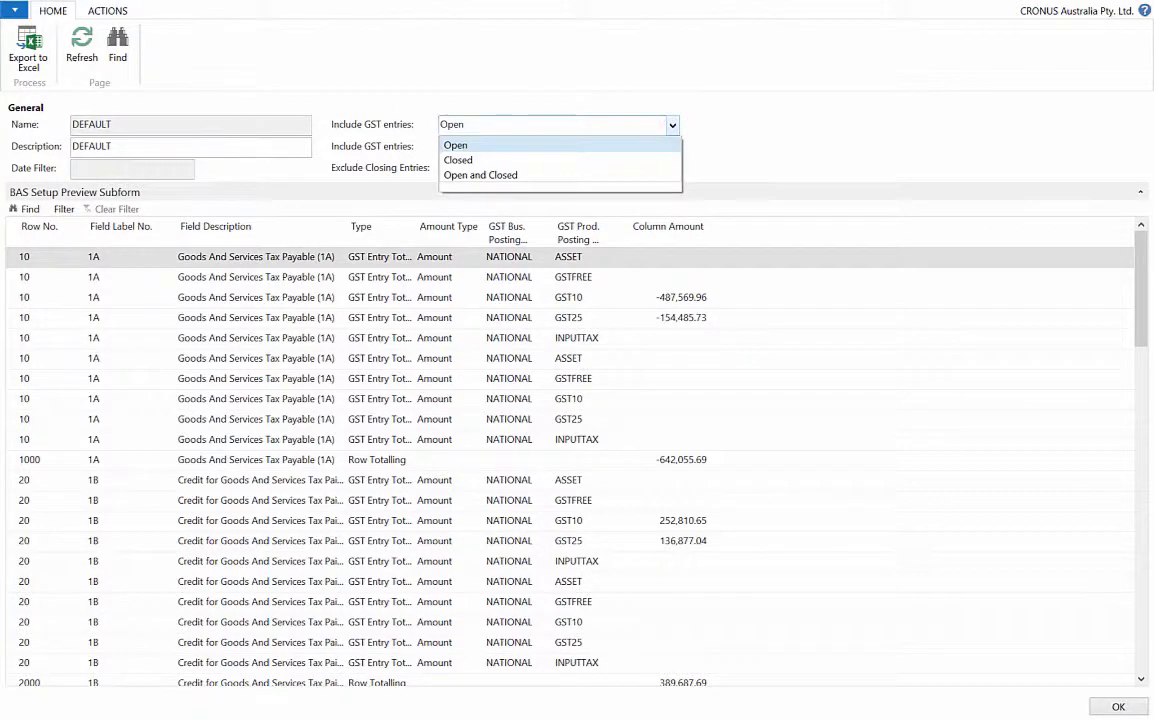
{"action": "left_click", "coordinate": [674, 124]}
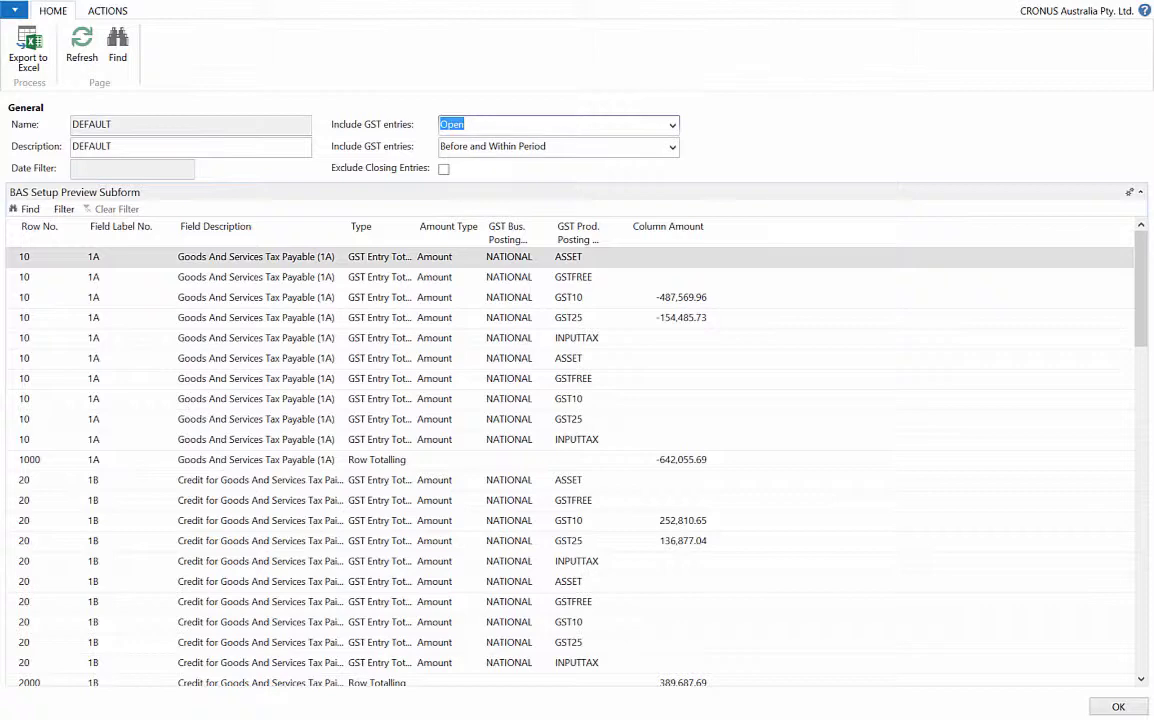
Scroll through the BAS setup preview rows, then close the preview.
{"action": "left_click_drag", "start_coordinate": [1141, 293], "coordinate": [1141, 321]}
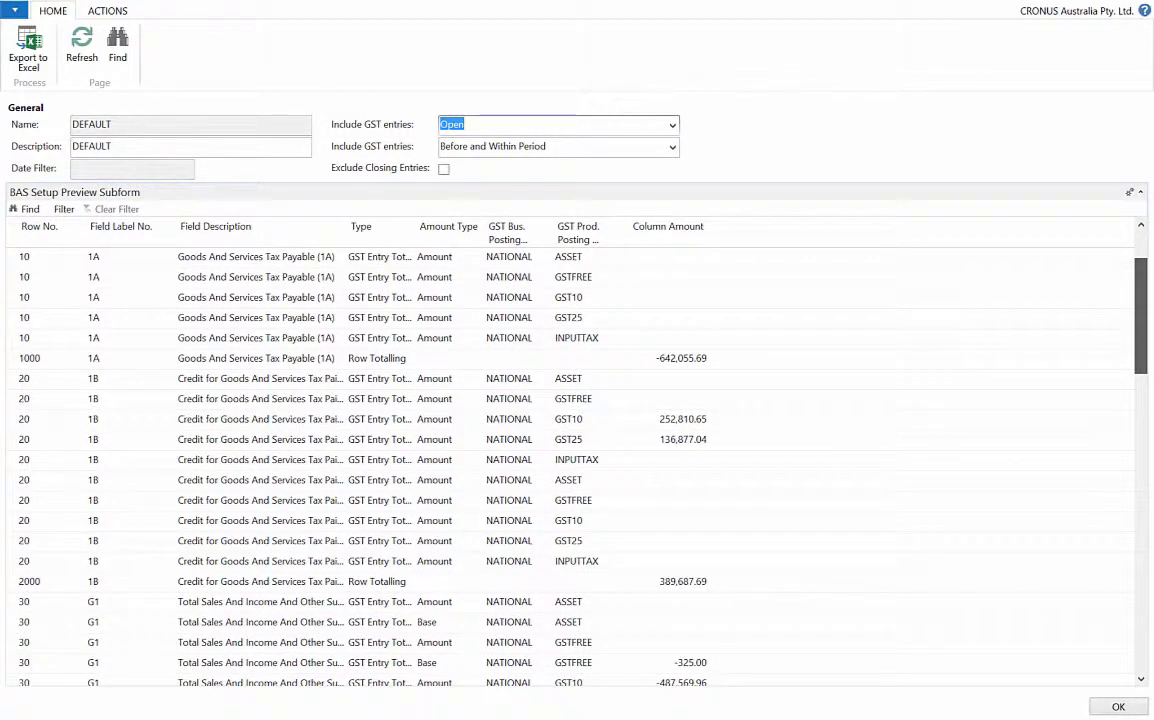
{"action": "scroll", "coordinate": [570, 460], "scroll_direction": "down", "scroll_amount": 2}
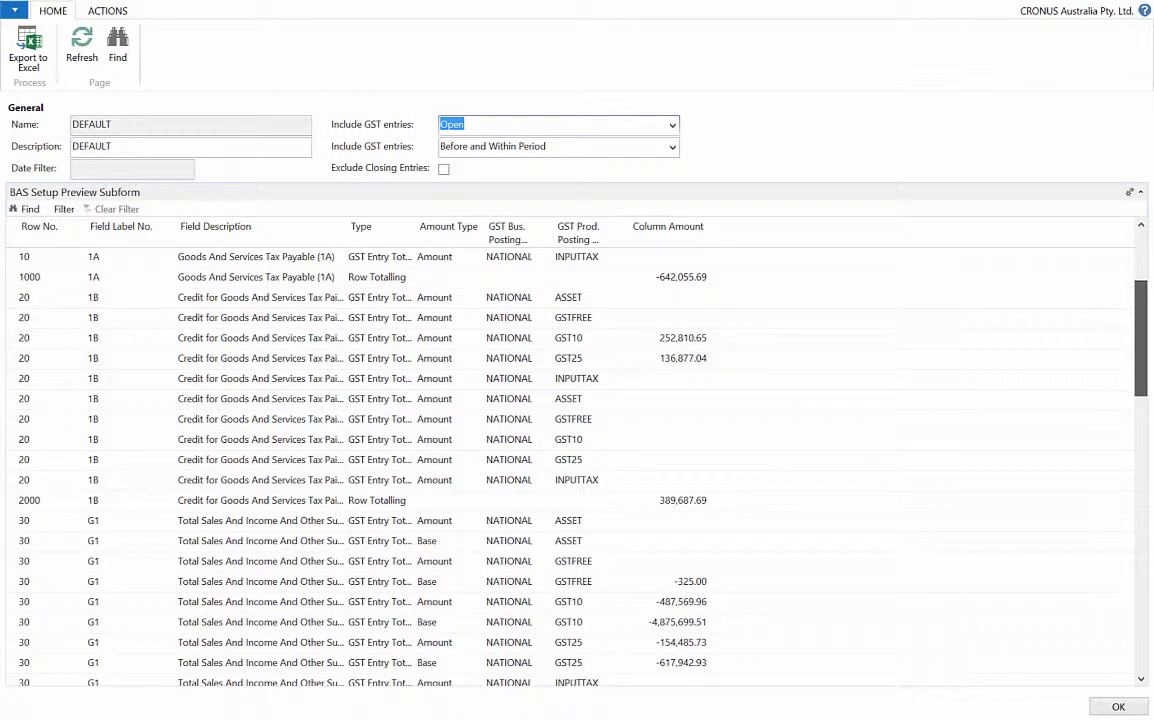
{"action": "scroll", "coordinate": [570, 460], "scroll_direction": "down", "scroll_amount": 5}
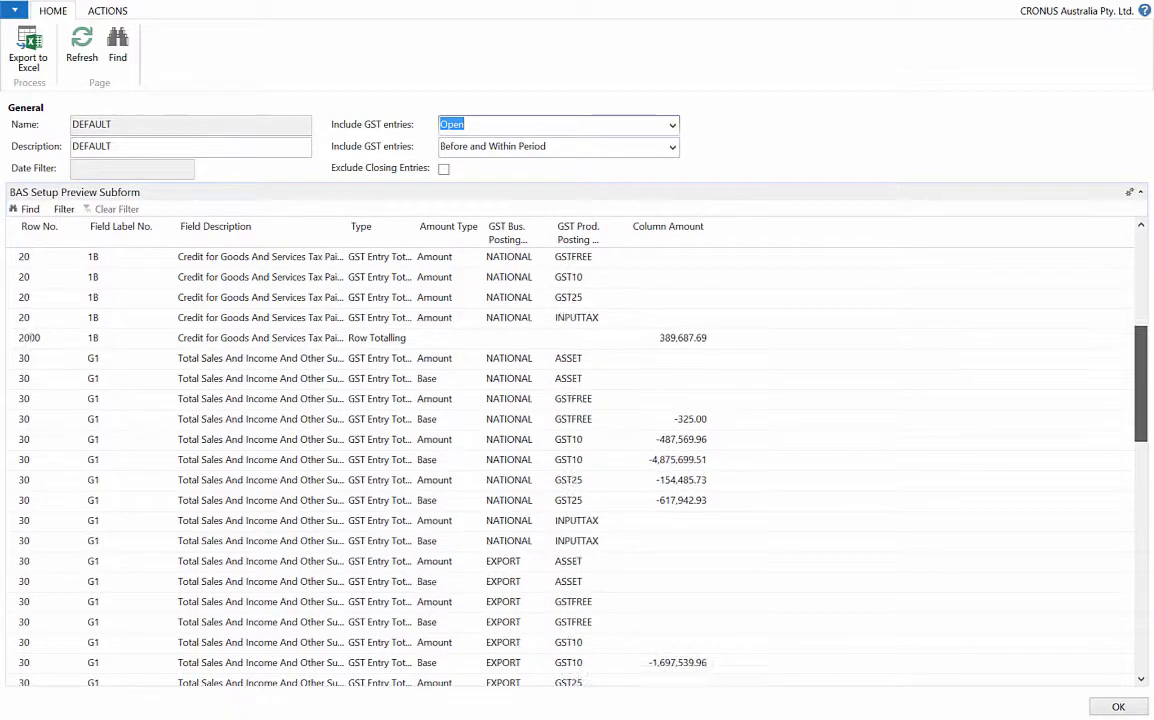
{"action": "scroll", "coordinate": [570, 460], "scroll_direction": "down", "scroll_amount": 2}
{"action": "scroll", "coordinate": [570, 460], "scroll_direction": "down", "scroll_amount": 14}
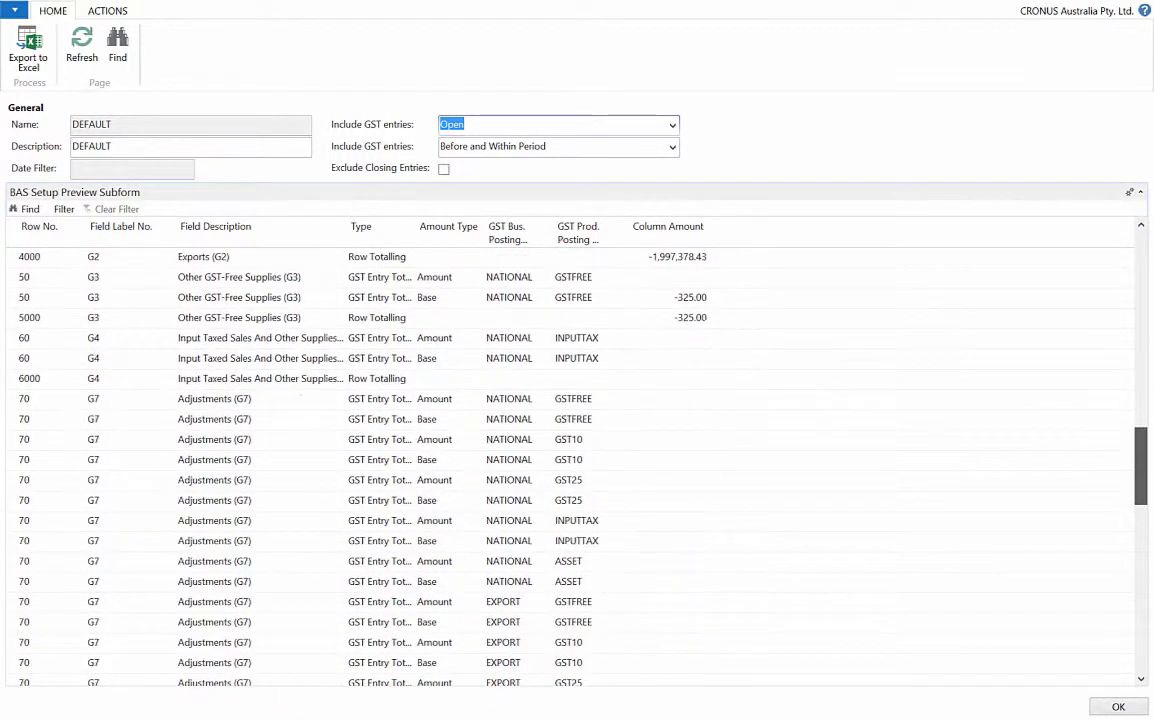
{"action": "scroll", "coordinate": [570, 460], "scroll_direction": "down", "scroll_amount": 13}
{"action": "scroll", "coordinate": [570, 460], "scroll_direction": "up", "scroll_amount": 6}
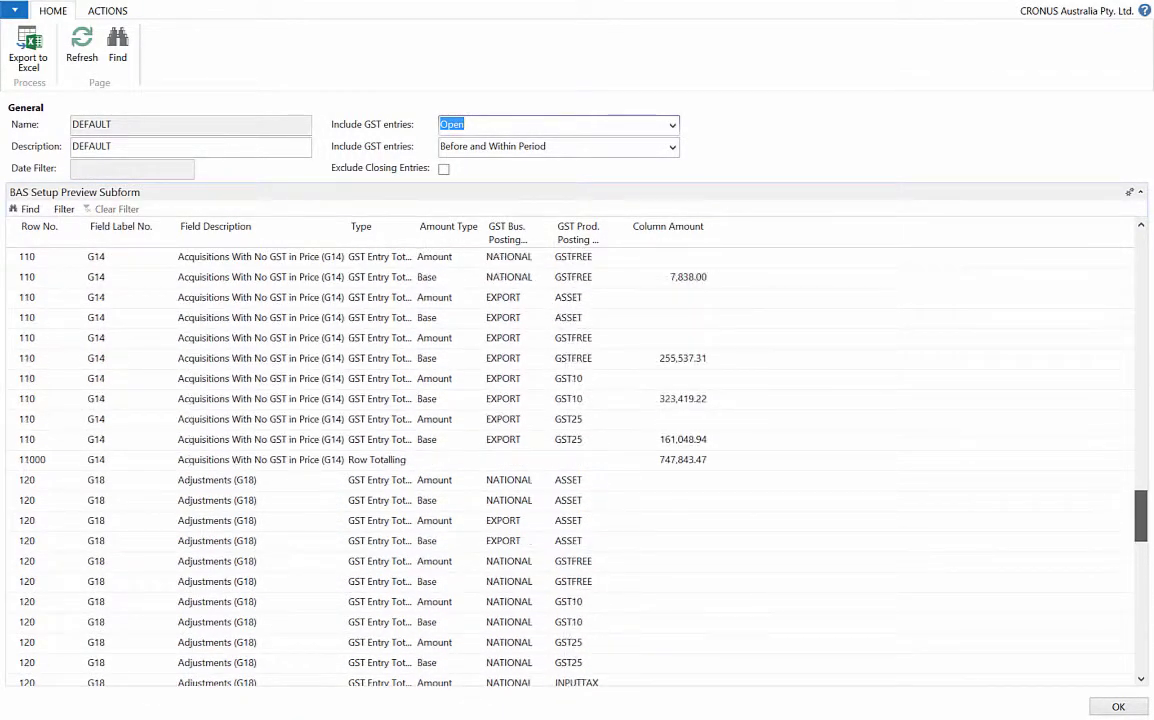
{"action": "key", "text": "Escape"}
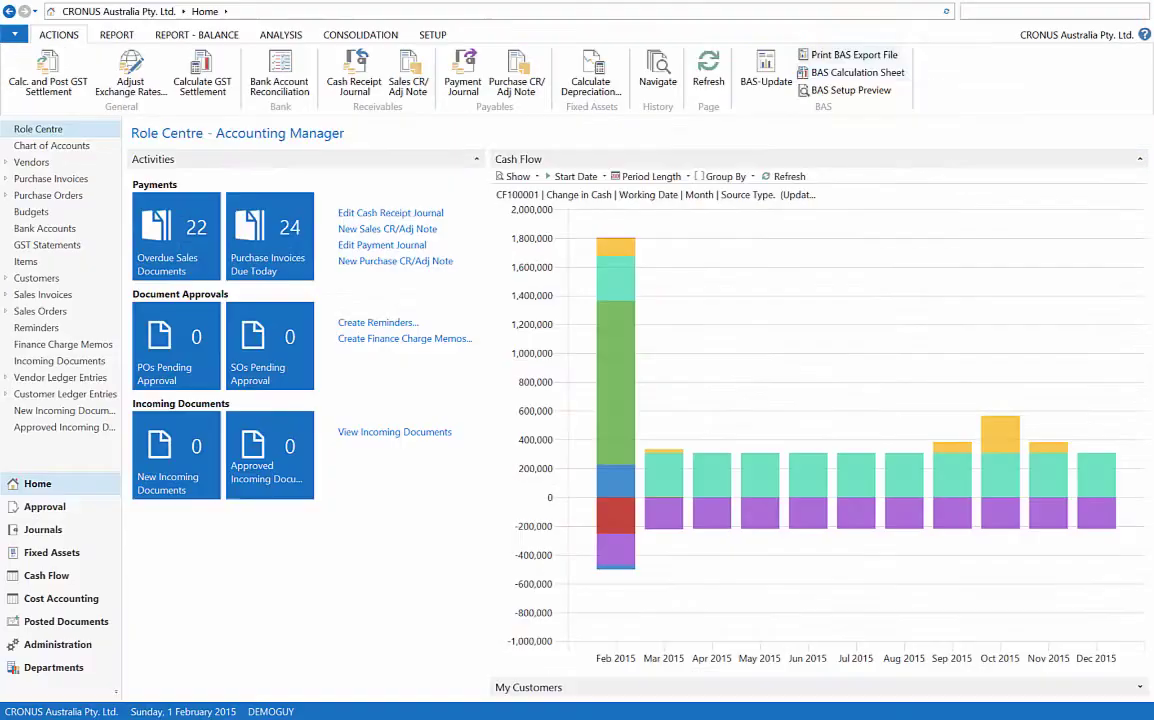
Open the 1/01/2011–31/01/2011 BAS calculation sheet and bring up its BAS-Update options.
{"action": "left_click", "coordinate": [855, 72]}
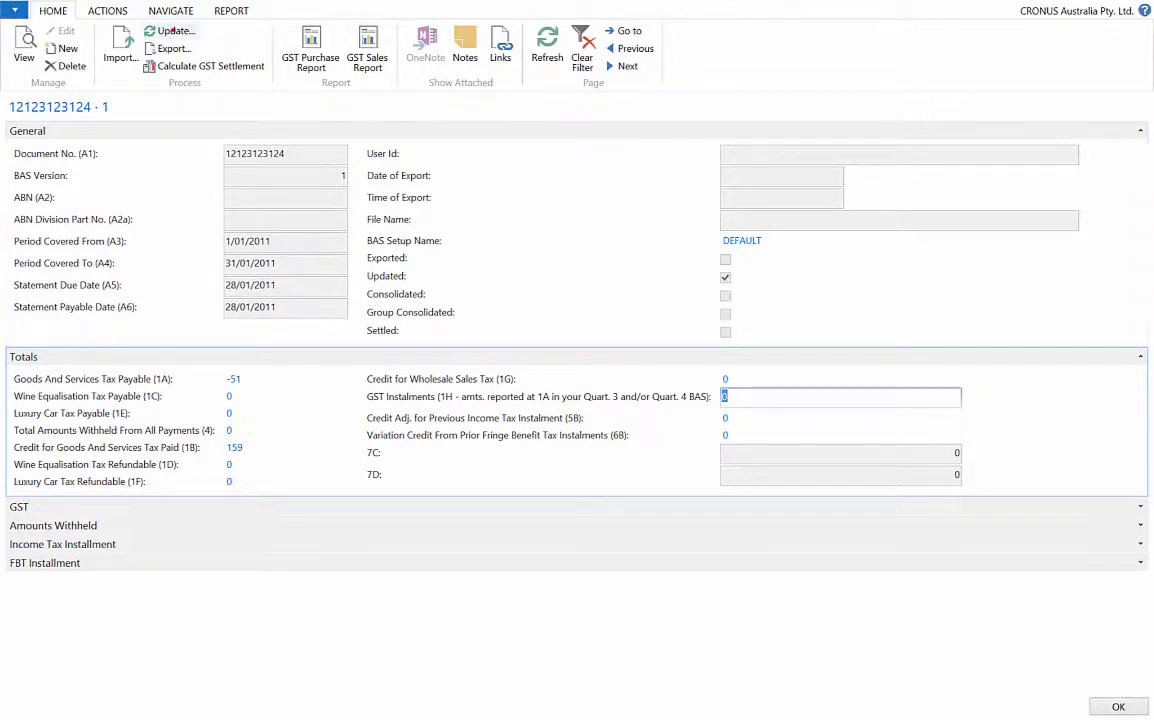
{"action": "left_click", "coordinate": [172, 30]}
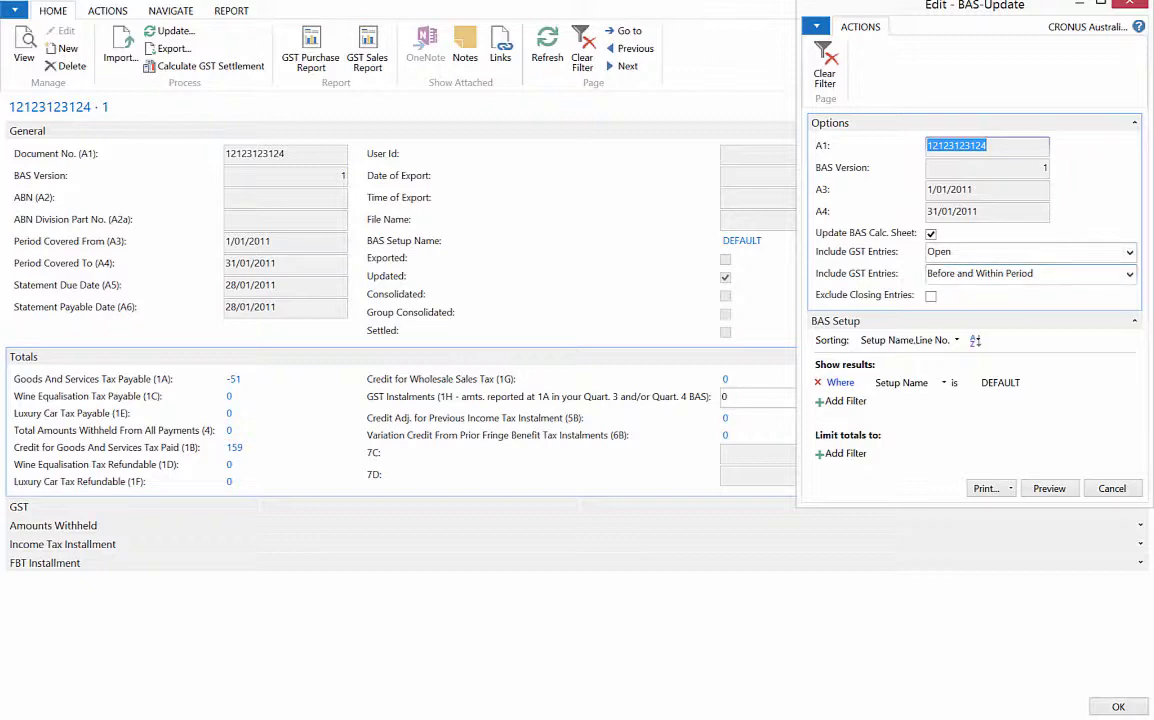
Preview the BAS-Update with Open entries, Before and Within Period, then close the report.
{"action": "left_click", "coordinate": [1129, 252]}
{"action": "left_click", "coordinate": [1127, 251]}
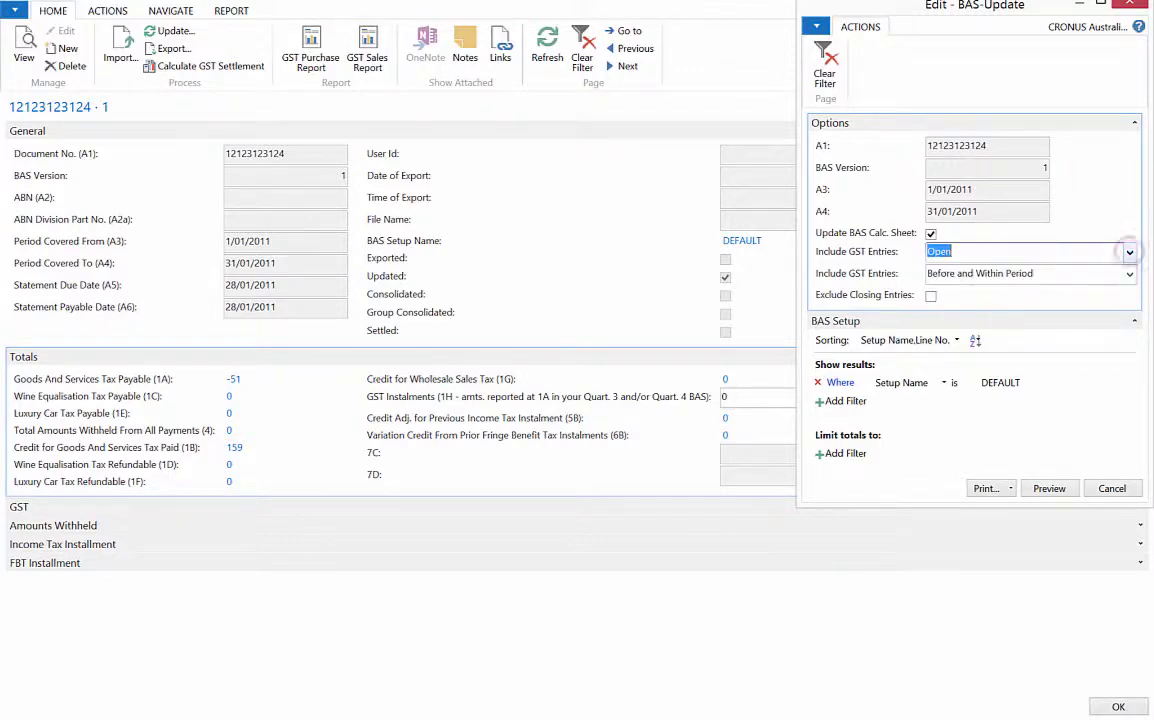
{"action": "left_click", "coordinate": [1128, 272]}
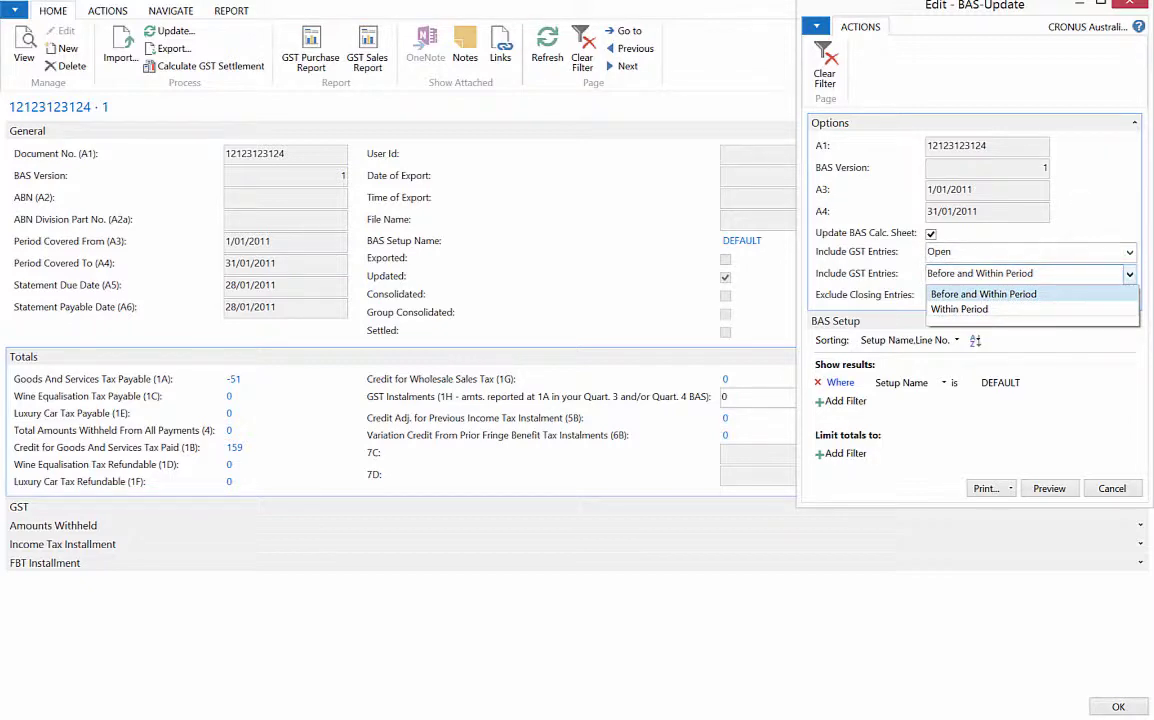
{"action": "left_click", "coordinate": [1128, 272]}
{"action": "left_click", "coordinate": [1049, 488]}
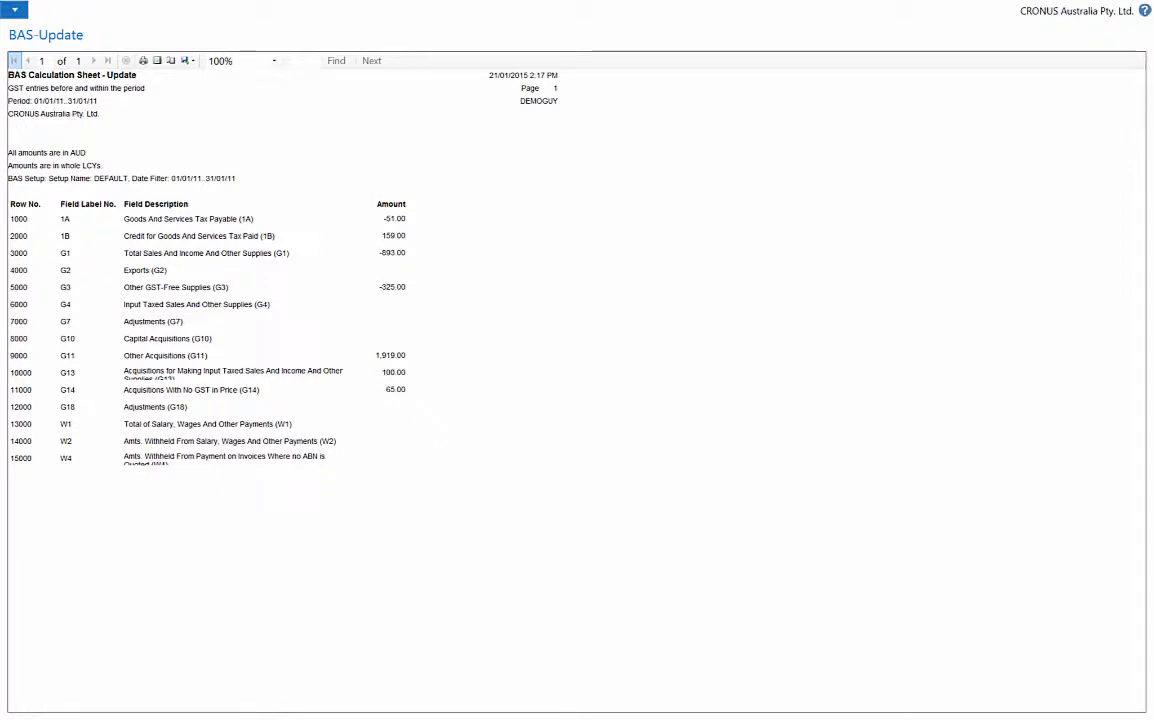
{"action": "key", "text": "Escape"}
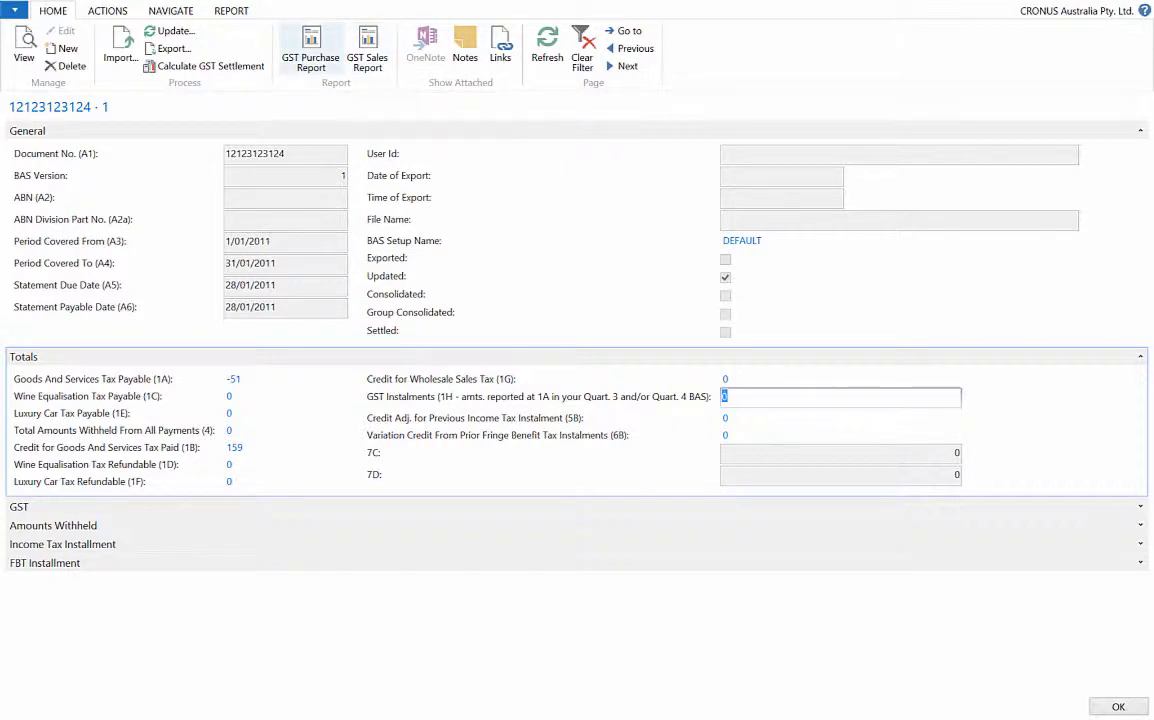
Preview the GST Purchase Report from 1/01/2014 to 1/01/2015.
{"action": "left_click", "coordinate": [310, 44]}
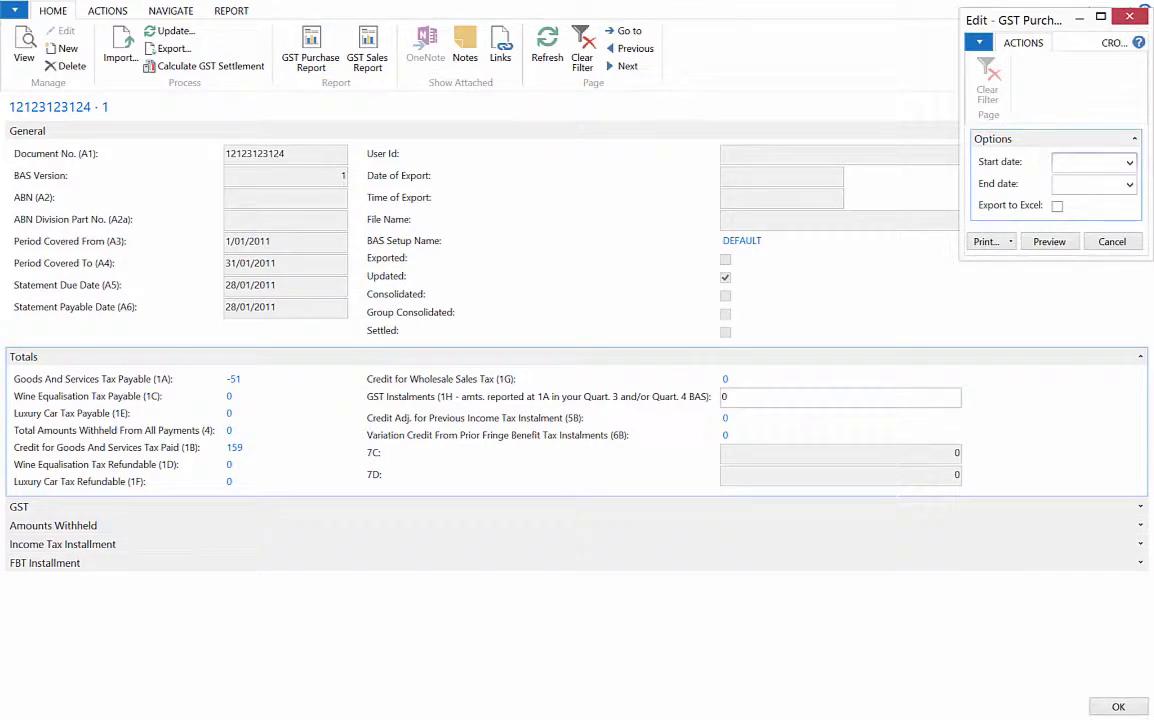
{"action": "type", "text": "010114"}
{"action": "key", "text": "Tab"}
{"action": "type", "text": "010115"}
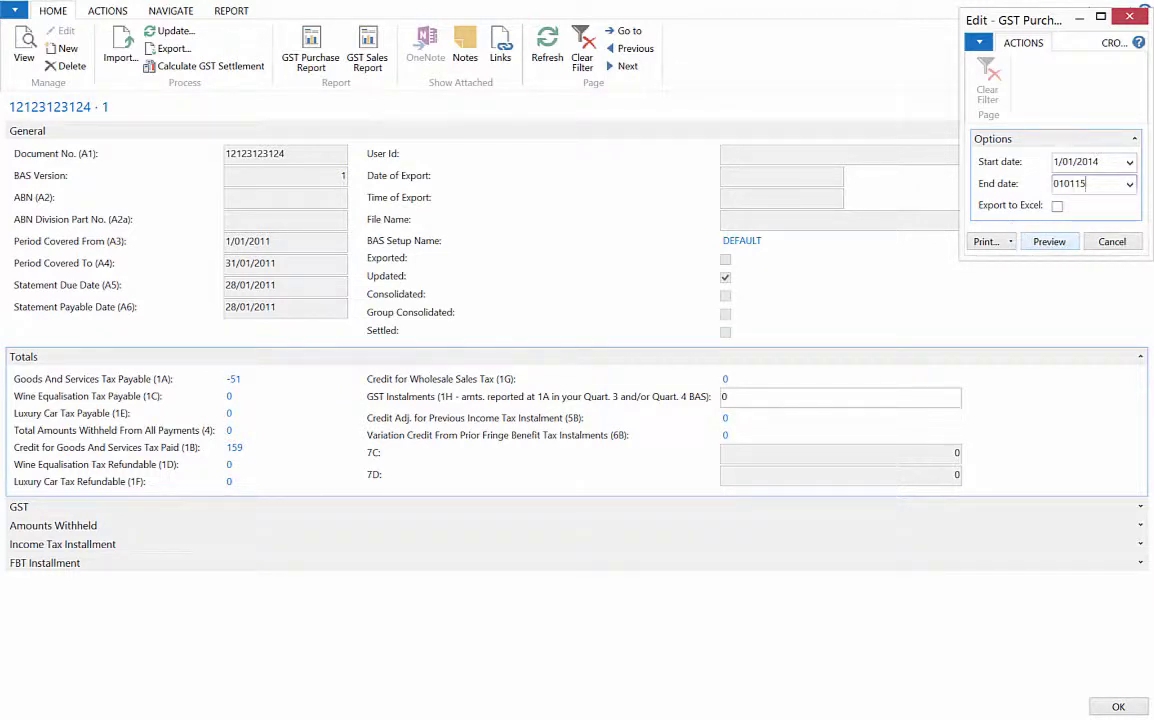
{"action": "left_click", "coordinate": [1062, 241]}
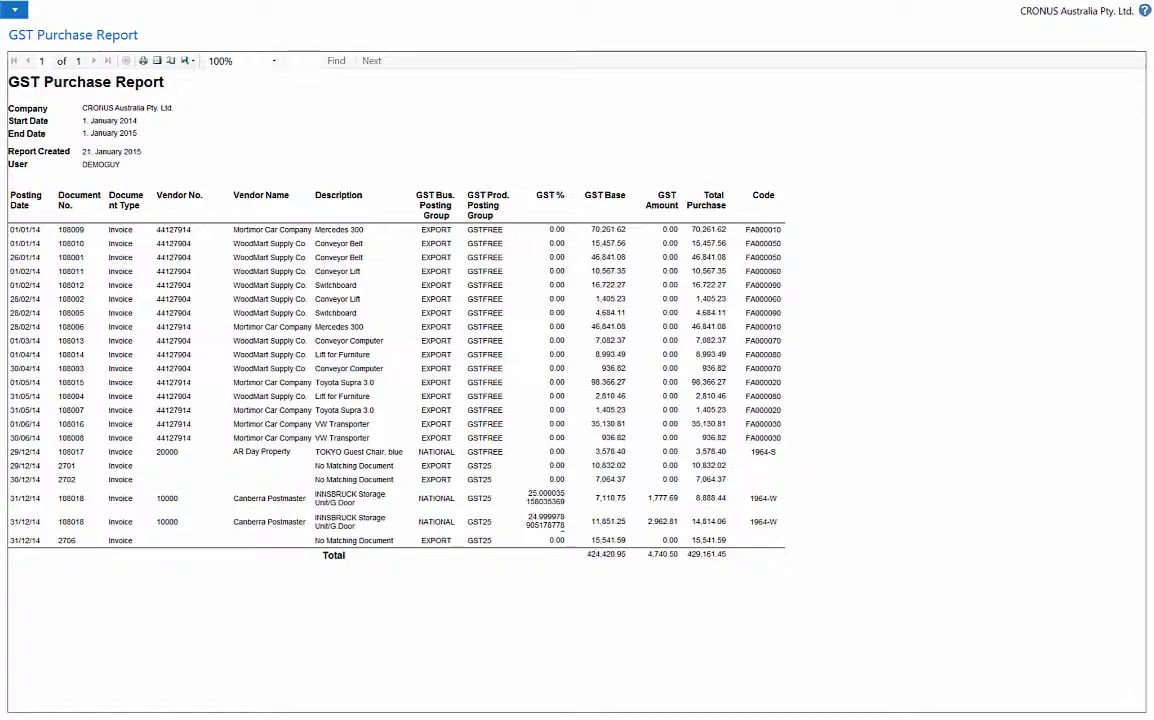
Close the GST Purchase Report preview totalling 429,161.45.
{"action": "key", "text": "Escape"}
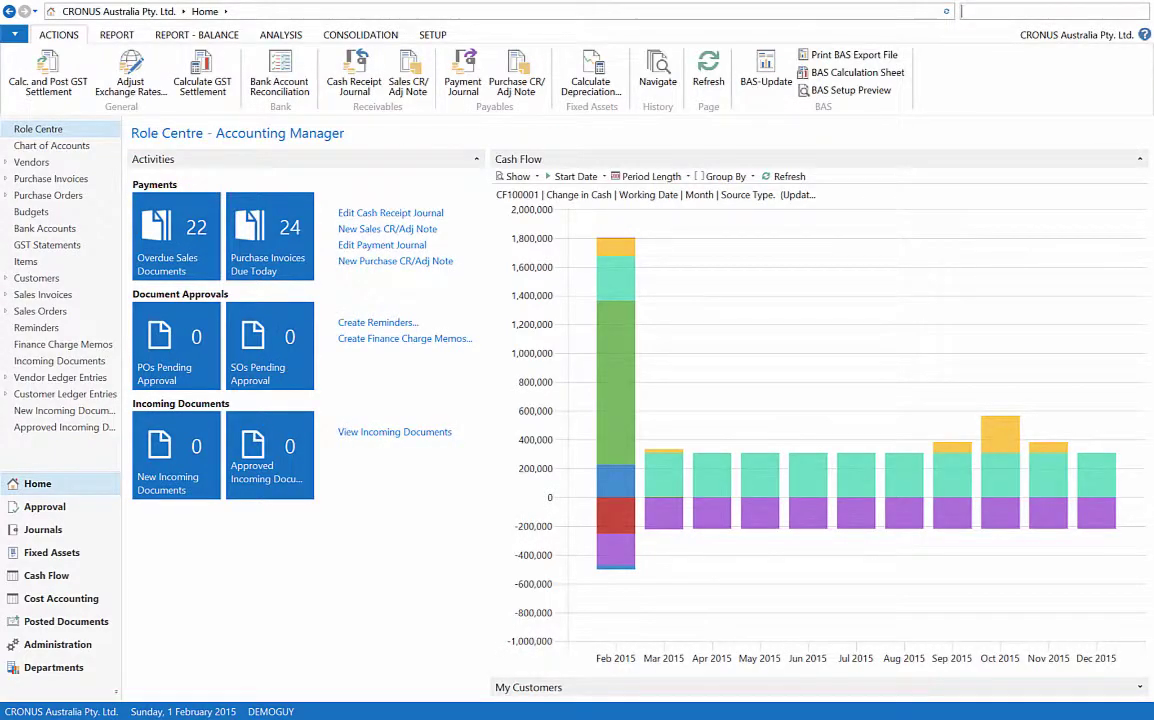
Run the Quarterly GST Return report from the Report ribbon.
{"action": "left_click", "coordinate": [114, 33]}
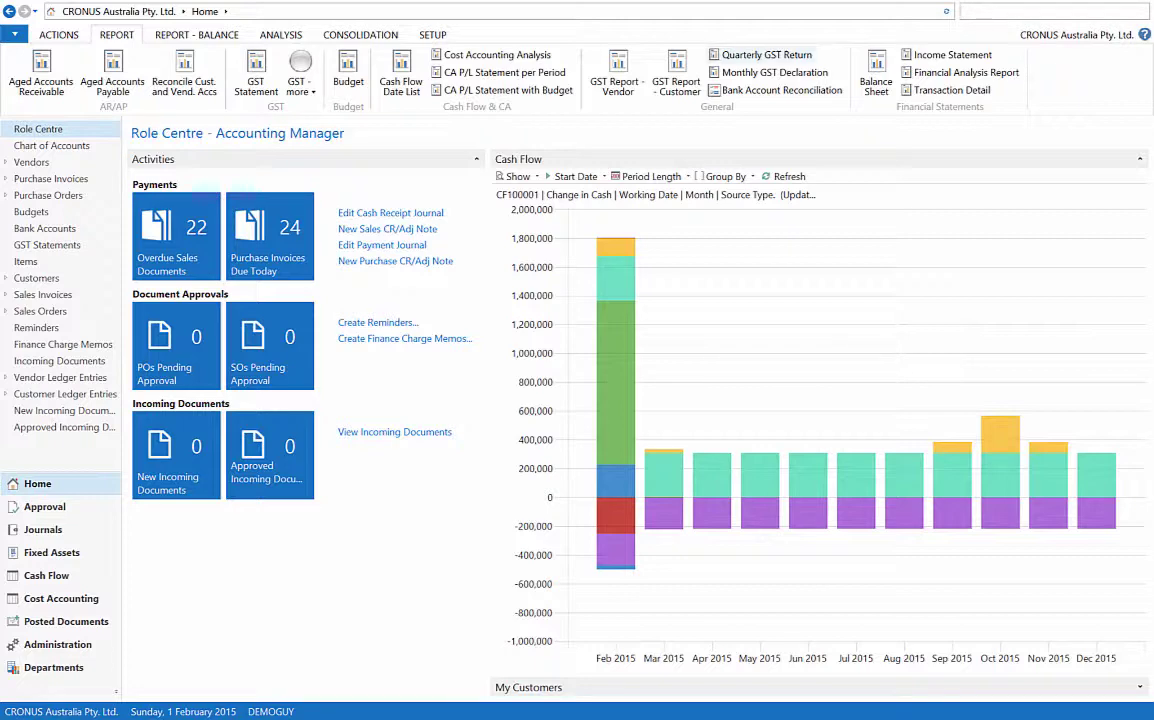
{"action": "left_click", "coordinate": [757, 54]}
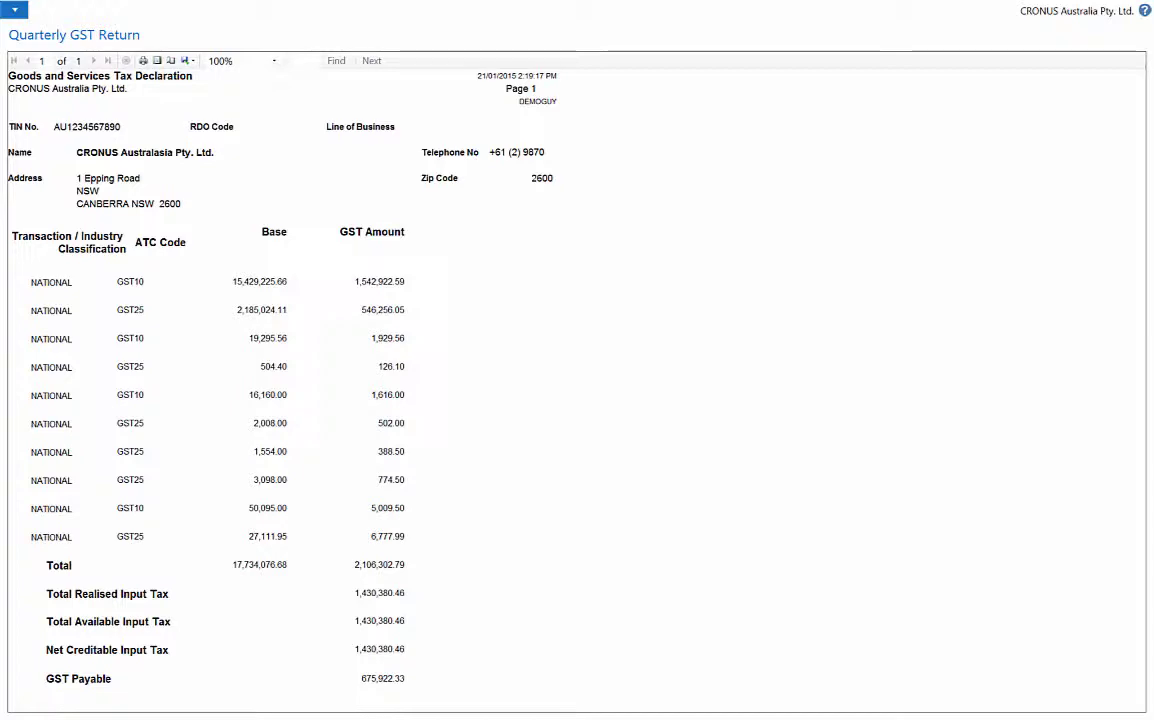
Review the Quarterly GST Return columns and 675,922.33 GST Payable, then close it.
{"action": "left_click", "coordinate": [52, 240]}
{"action": "left_click", "coordinate": [138, 228]}
{"action": "left_click", "coordinate": [435, 678]}
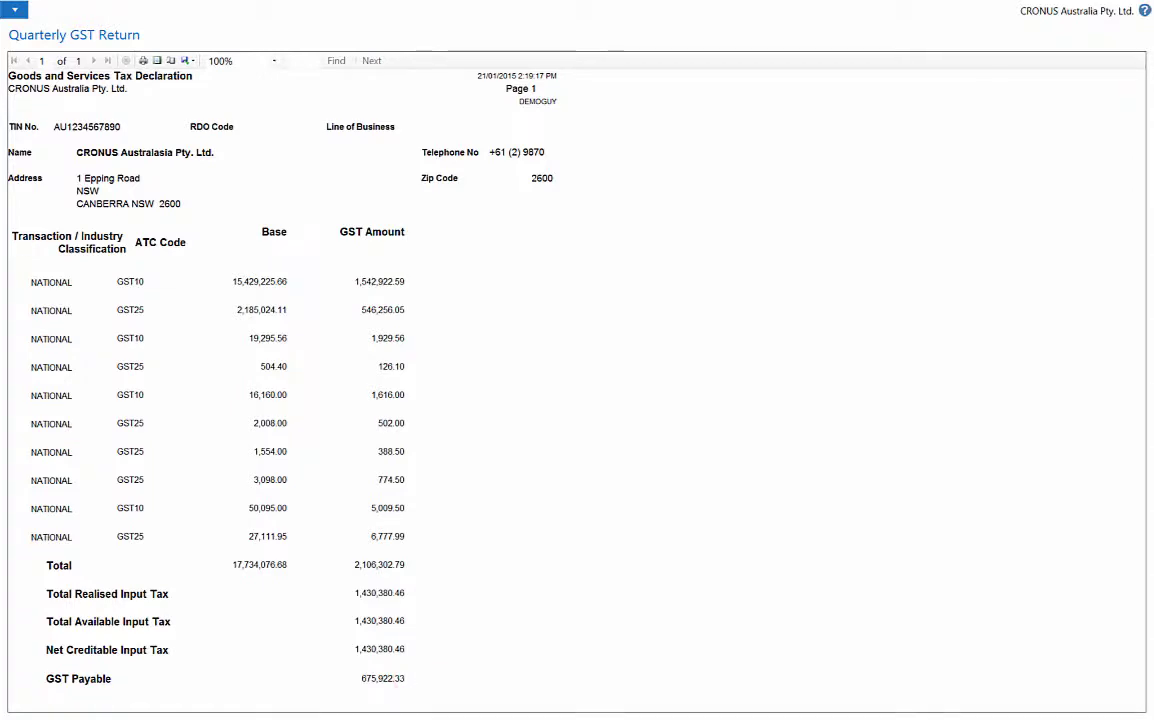
{"action": "key", "text": "Escape"}
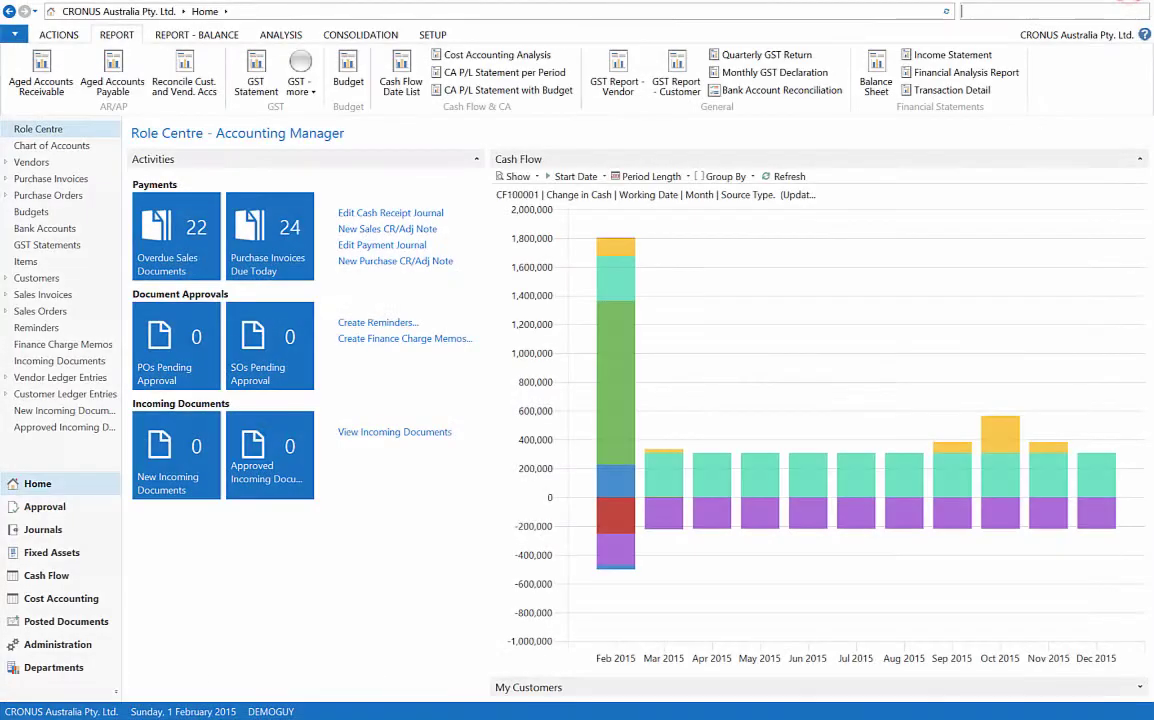